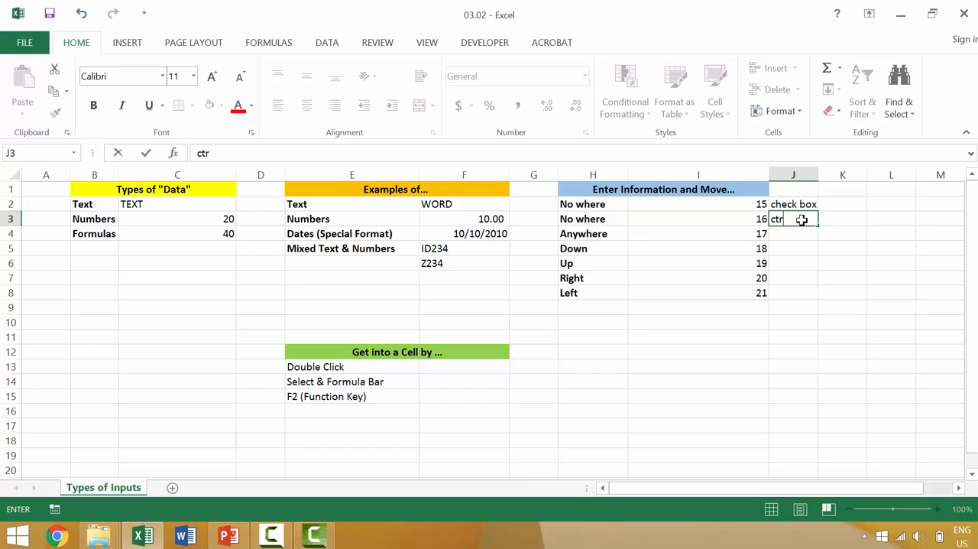
Complete the entry in cell J3 so it reads "ctrl + enter"
type("l+")
key("BackSpace")
key("BackSpace")
key("BackSpace")
key("BackSpace")
type("+ enter")
key("Return")
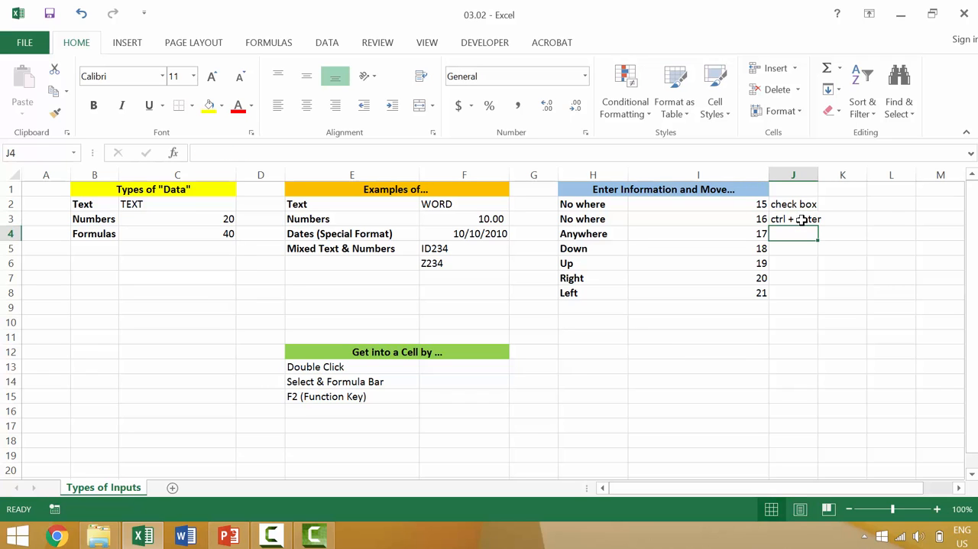
Enter "mouse click" in cell J4 as the method for moving anywhere
left_click(795, 206)
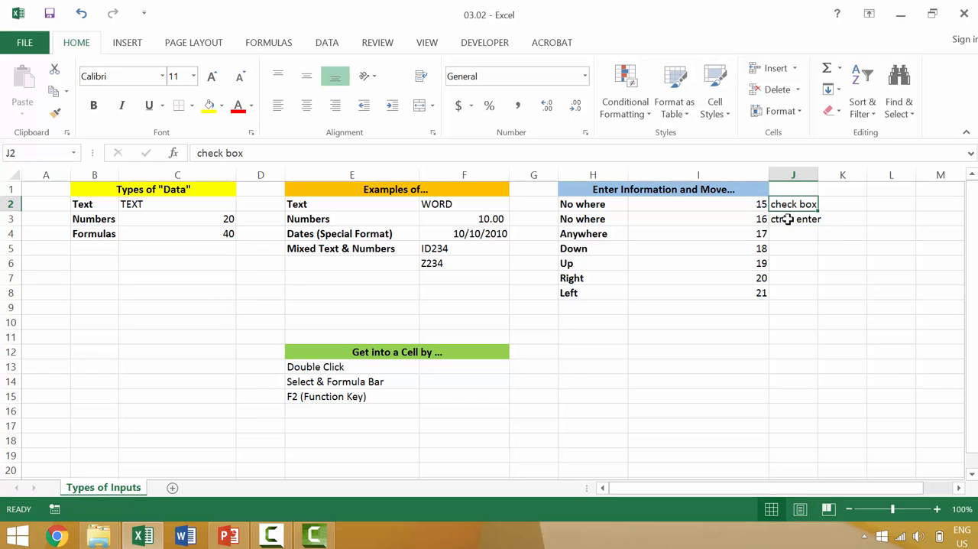
left_click(791, 220)
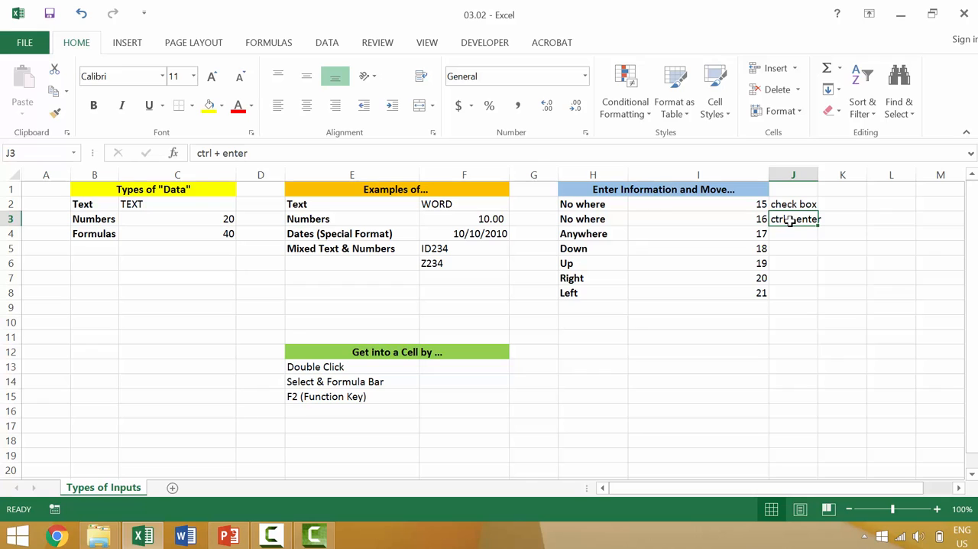
double_click(788, 235)
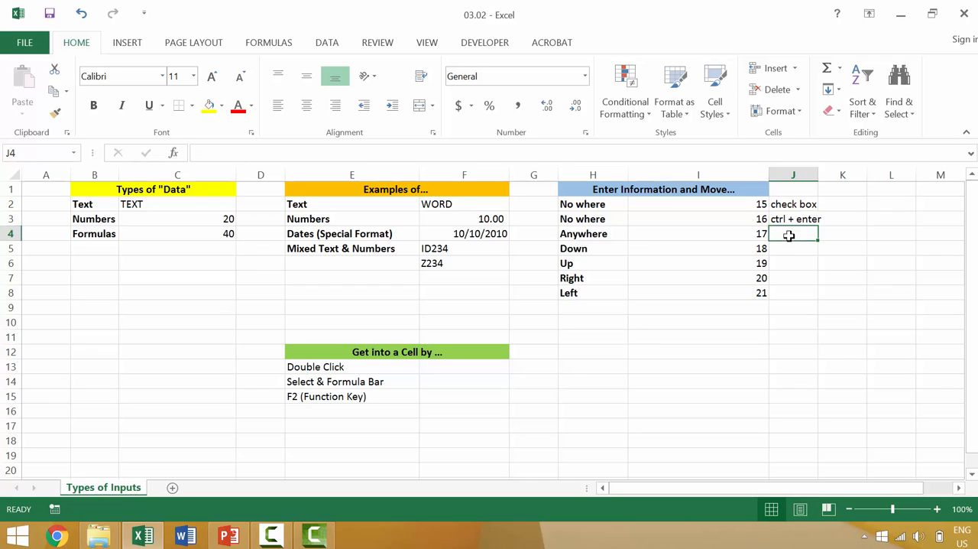
type("mouse click")
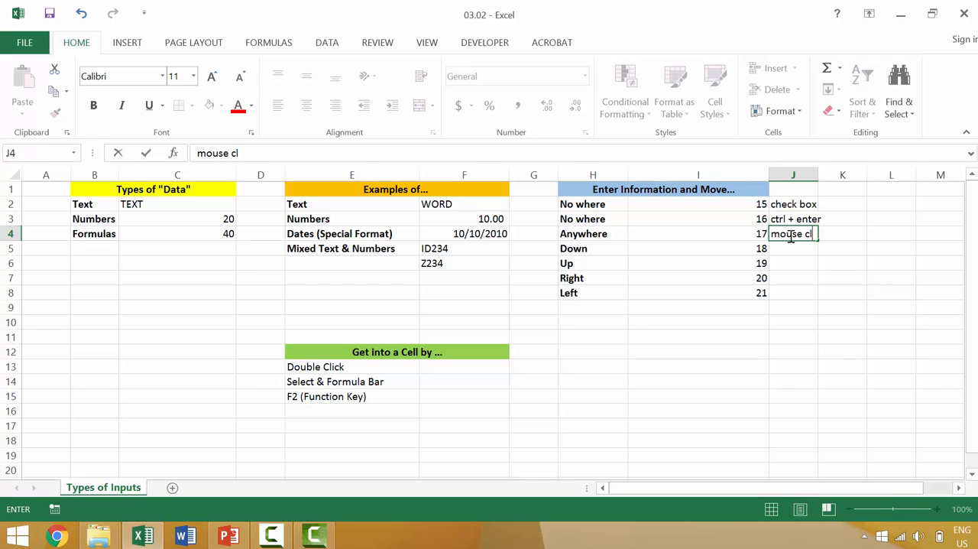
left_click(844, 221)
Enter "enter" in cell J5 as the method for moving down
left_click(797, 248)
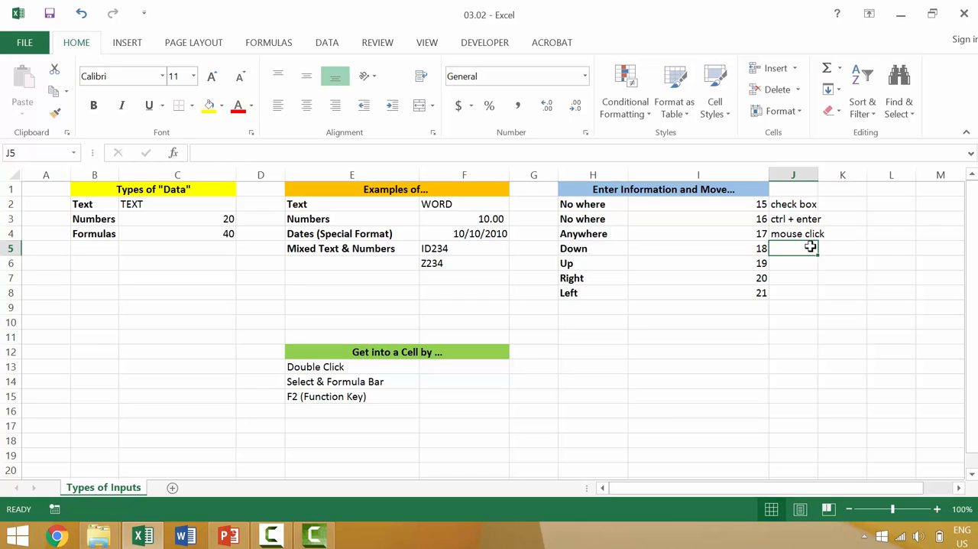
type("enter")
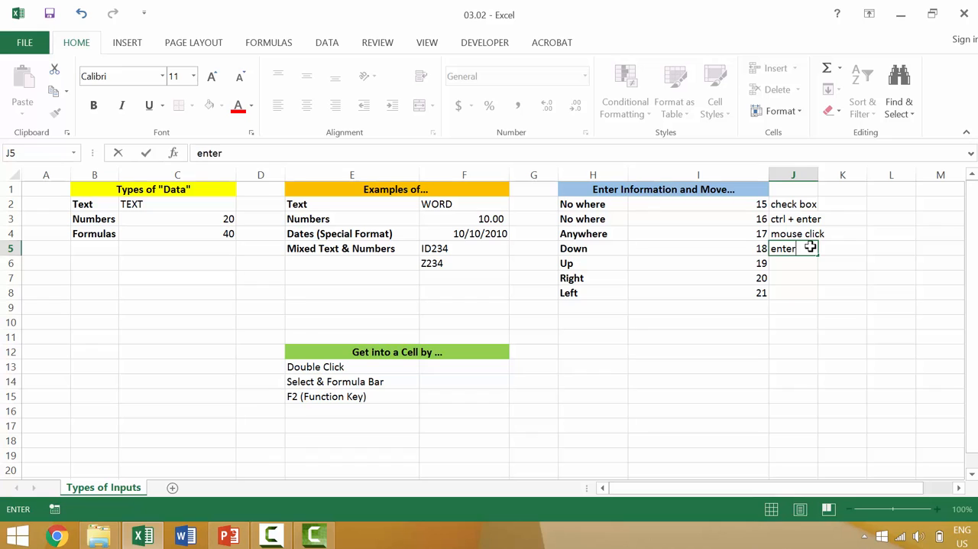
key("Return")
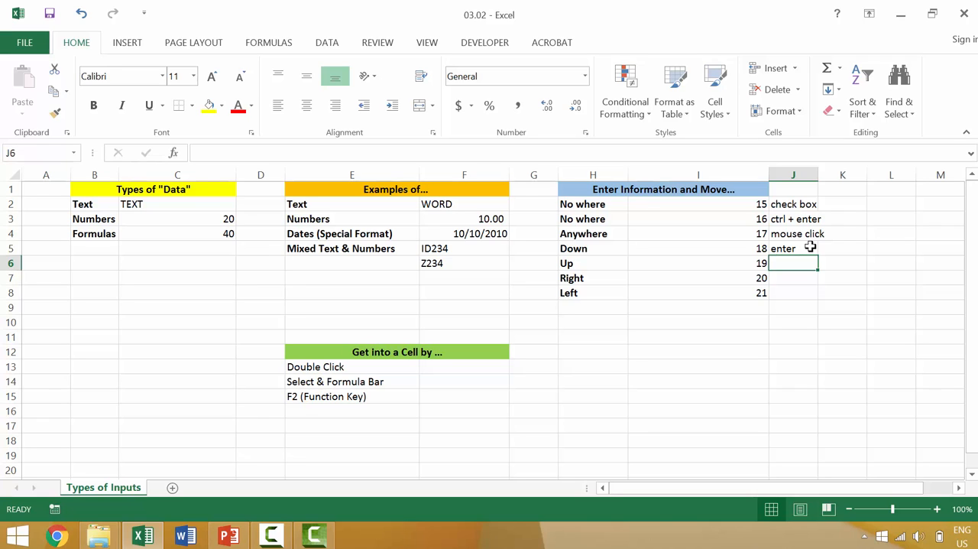
Enter "shift + enter" in cell J6 for the Up row and finish with the selection moving up
type("shift")
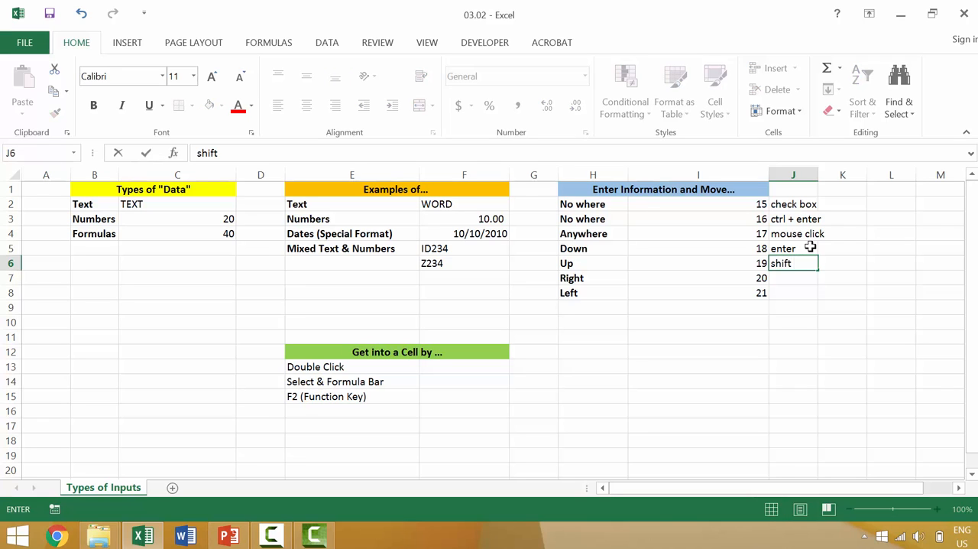
type(" + ent")
key("BackSpace")
type("nter")
key("shift+Return")
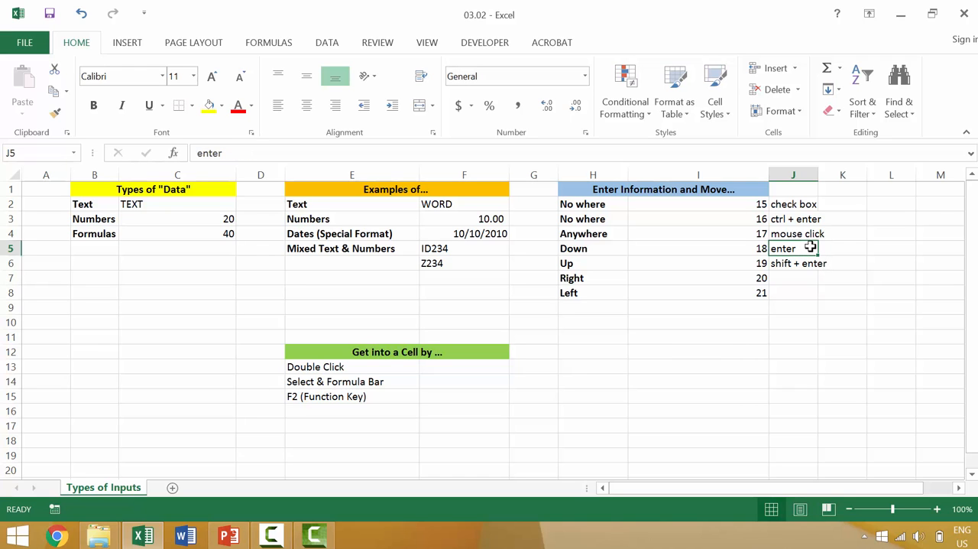
Enter "tab" in cell J7 for the Right row and finish with the selection moving right
key("Down")
key("Down")
type("tab")
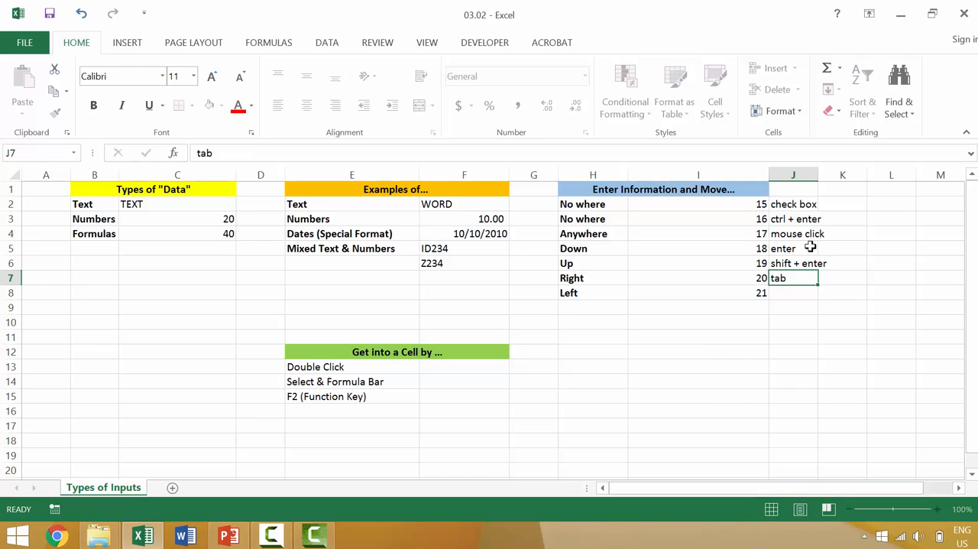
key("Tab")
Enter "shift + tab" in cell J8 for the Left row and finish with the selection moving left
key("Left")
key("Down")
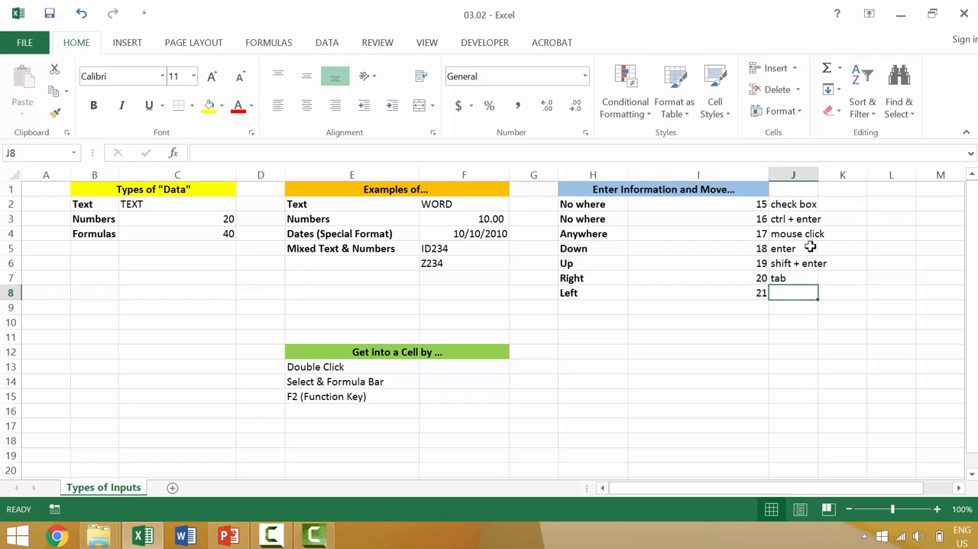
type("shoft")
key("BackSpace")
key("BackSpace")
key("BackSpace")
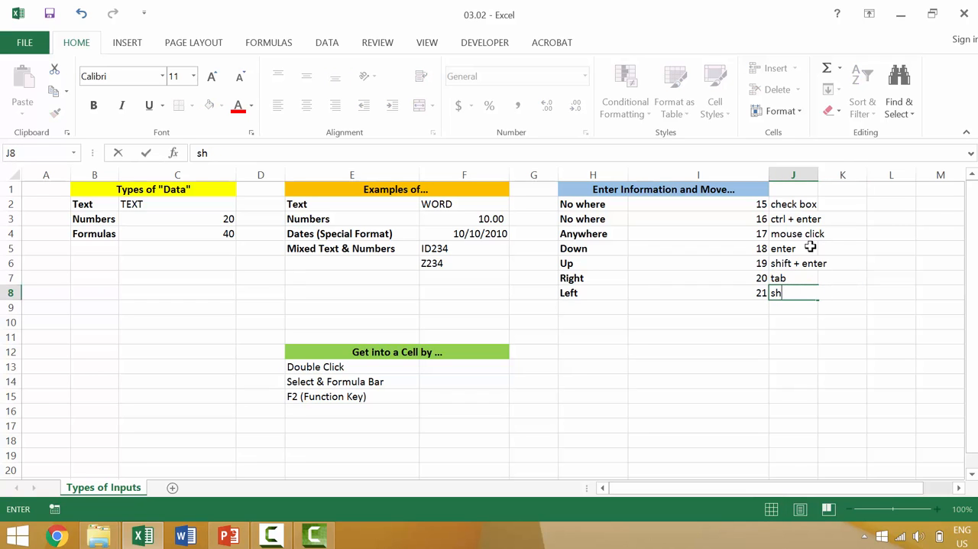
type("ift + tab")
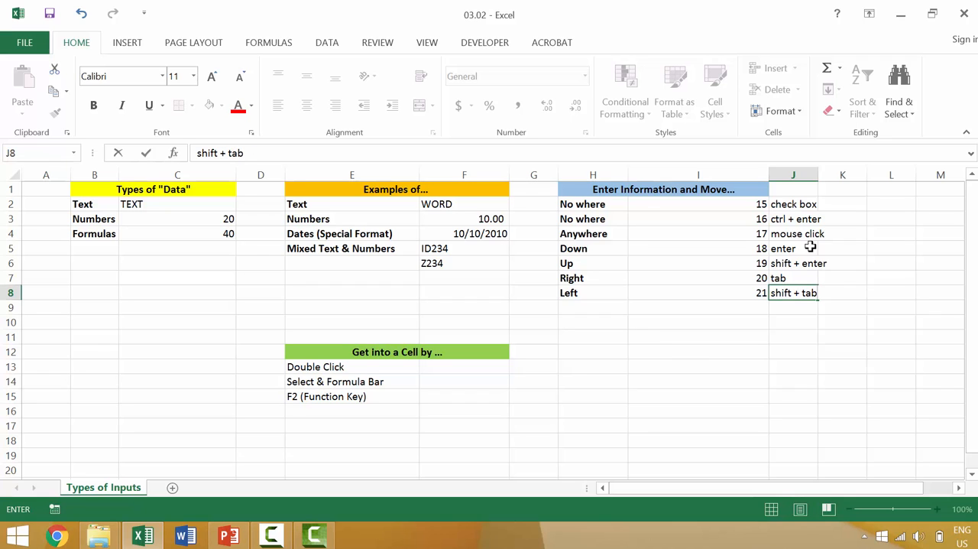
key("shift+Tab")
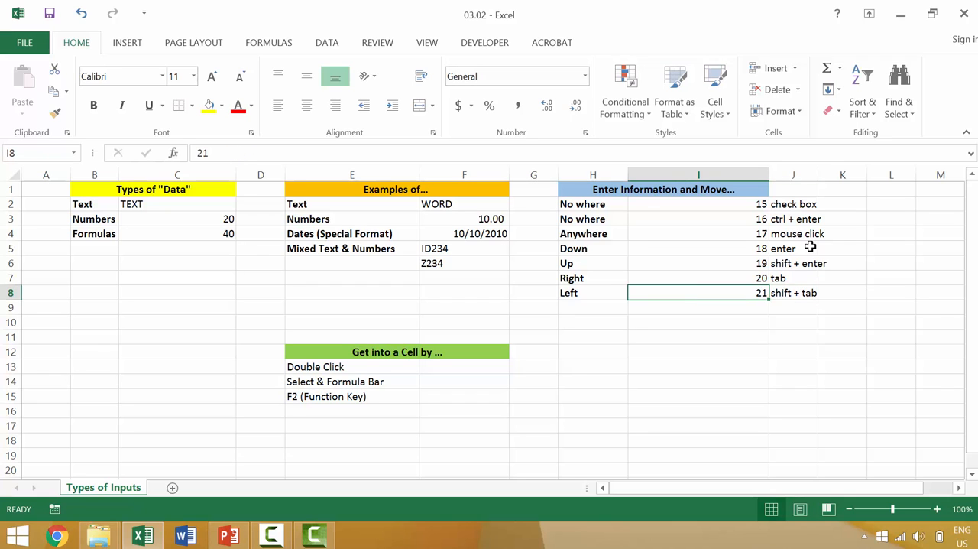
Fill cells F13, F14 and F15 beside the "Get into a Cell by ..." list with 101
left_click(471, 367)
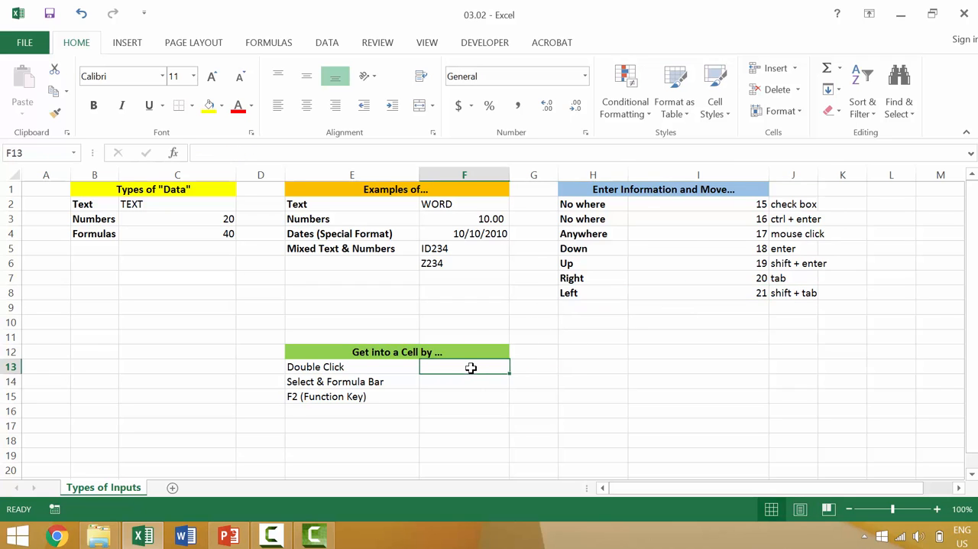
type("101")
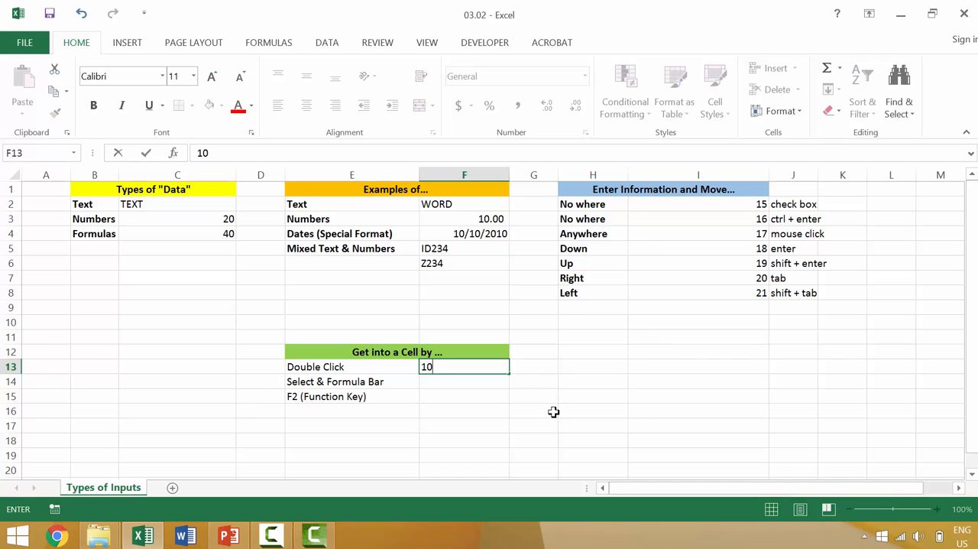
key("Return")
type("101")
key("Return")
type("101")
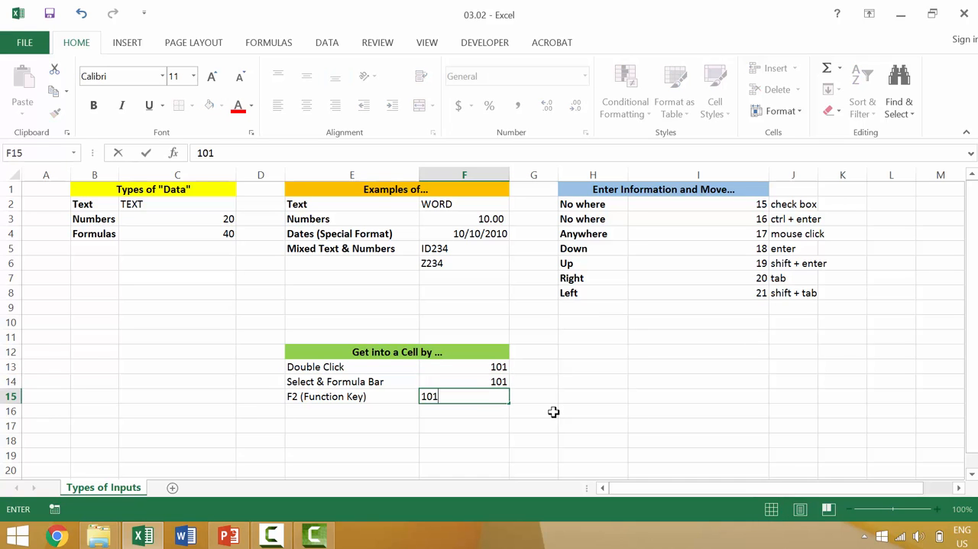
key("Return")
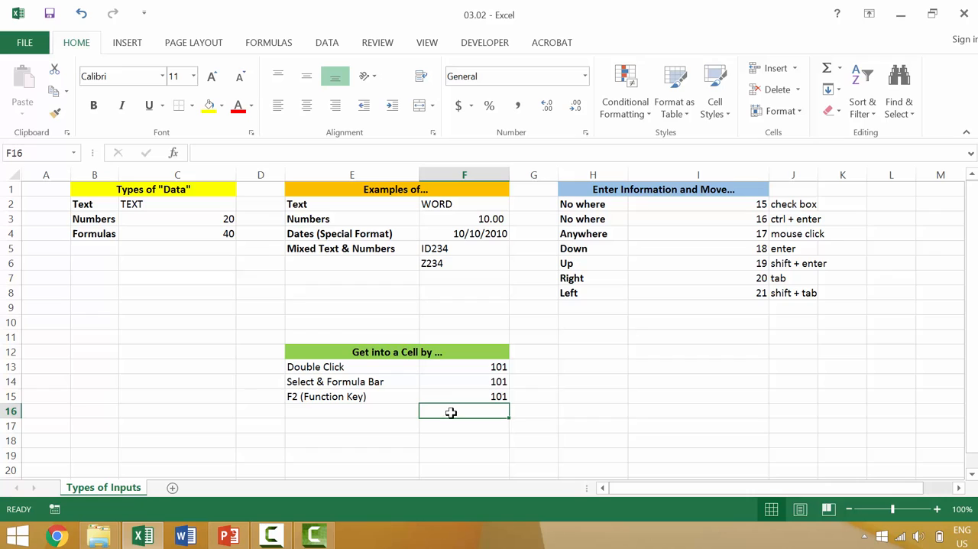
Edit the number in cell F13 to 201 by replacing its first digit, keeping F13 selected
left_click(495, 362)
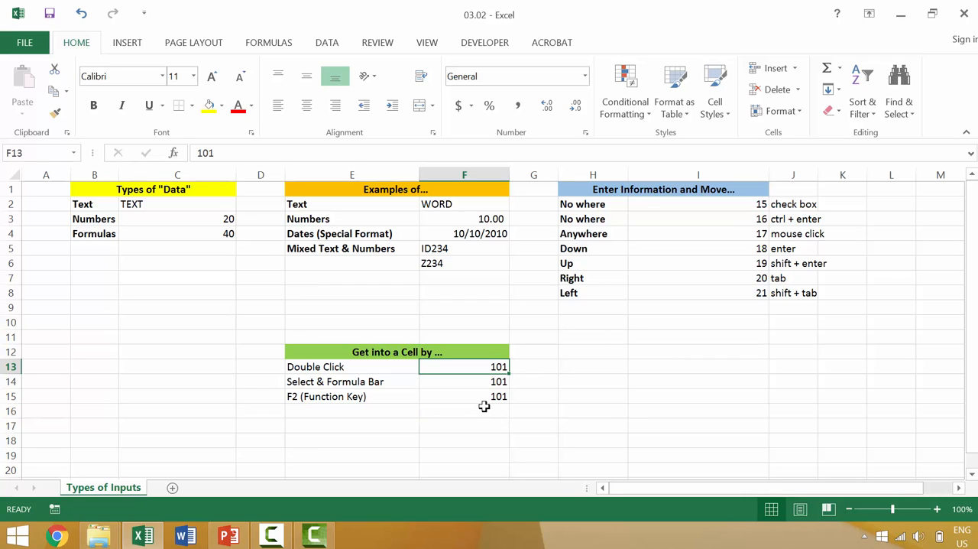
double_click(499, 368)
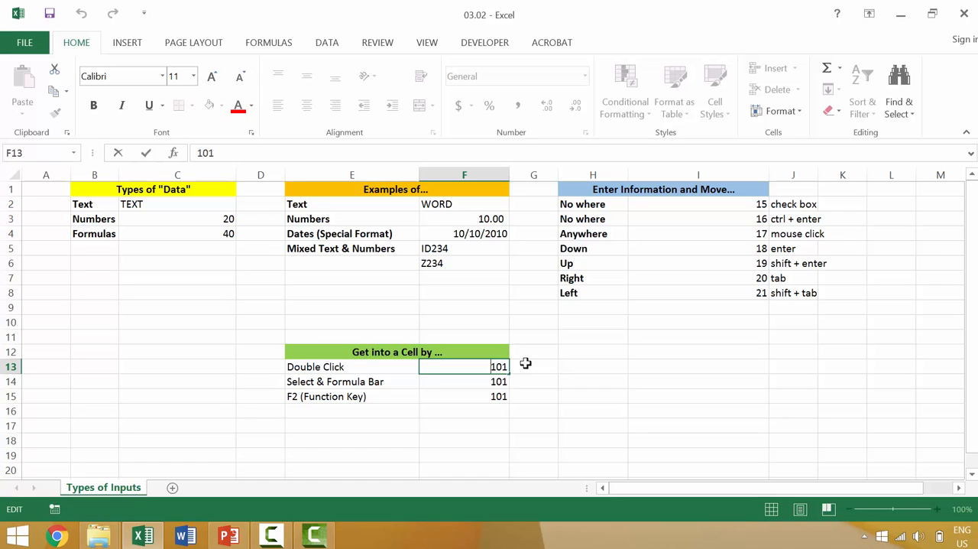
key("Delete")
type("2")
left_click(146, 154)
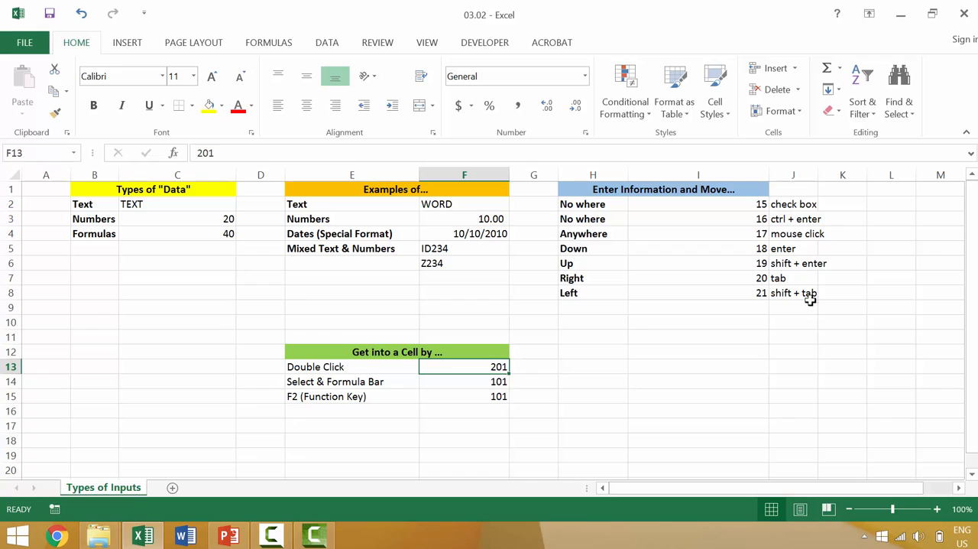
Edit the number in cell F14 to 201 by replacing its first digit, keeping F14 selected
left_click(487, 376)
double_click(487, 377)
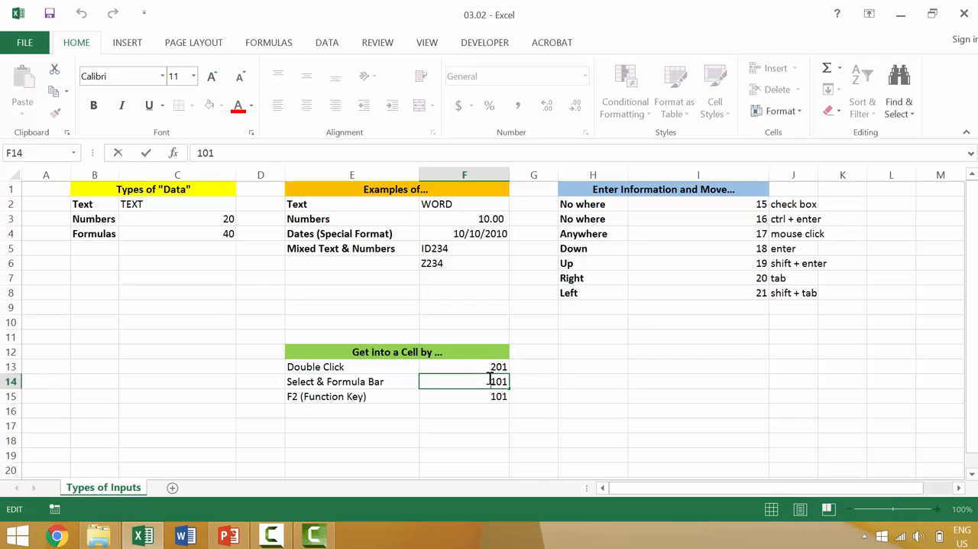
key("Escape")
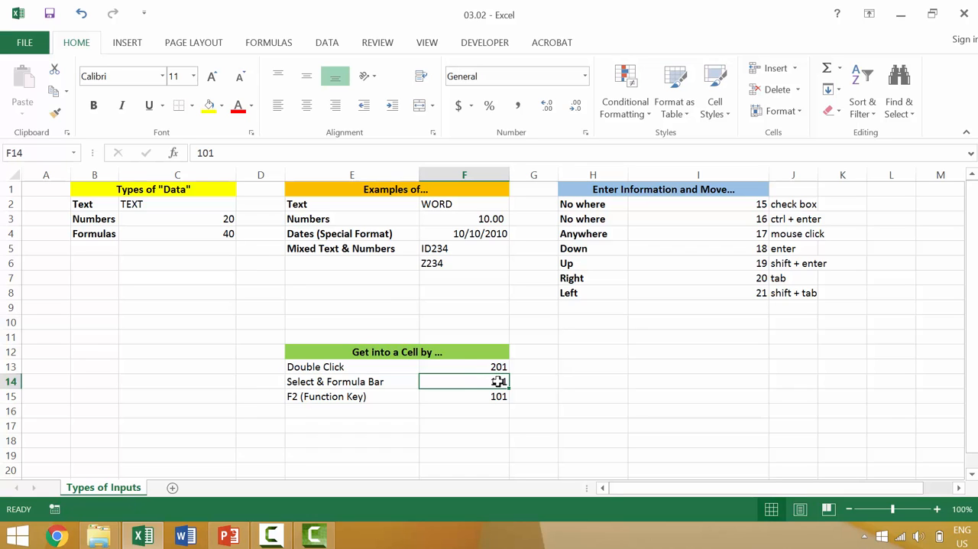
left_click(248, 156)
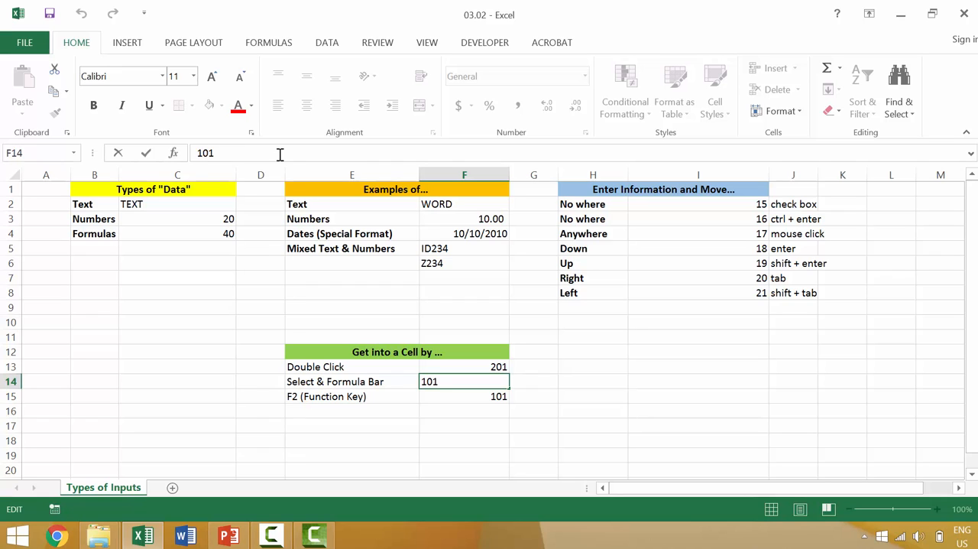
key("BackSpace")
type("2")
key("ctrl+Return")
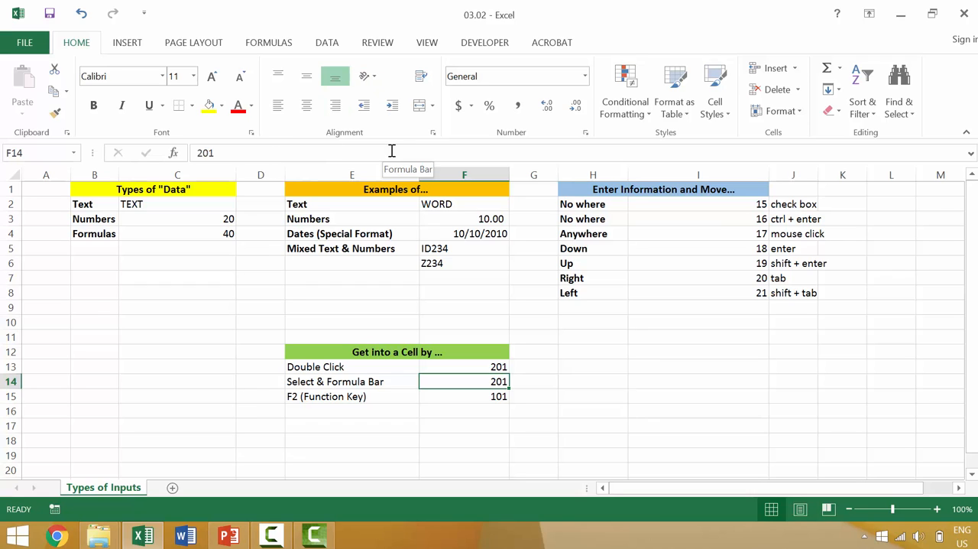
Open cells F15, F13 and F14 for editing one after another and leave each without changing its value
left_click(497, 397)
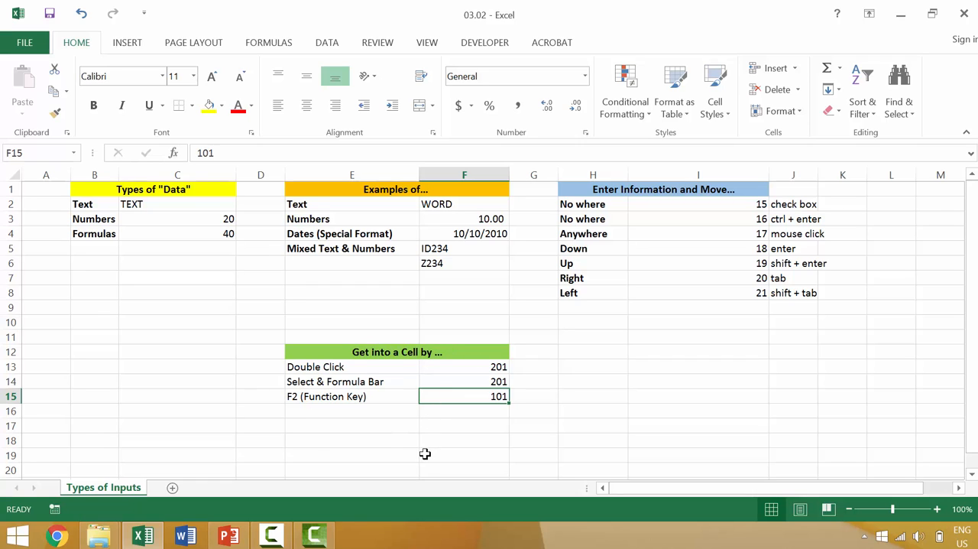
key("F2")
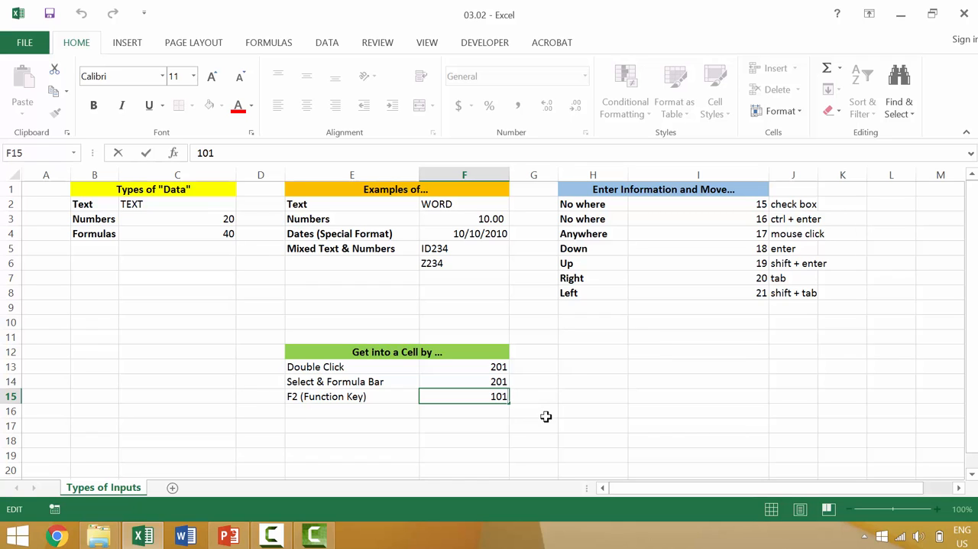
key("ctrl+Return")
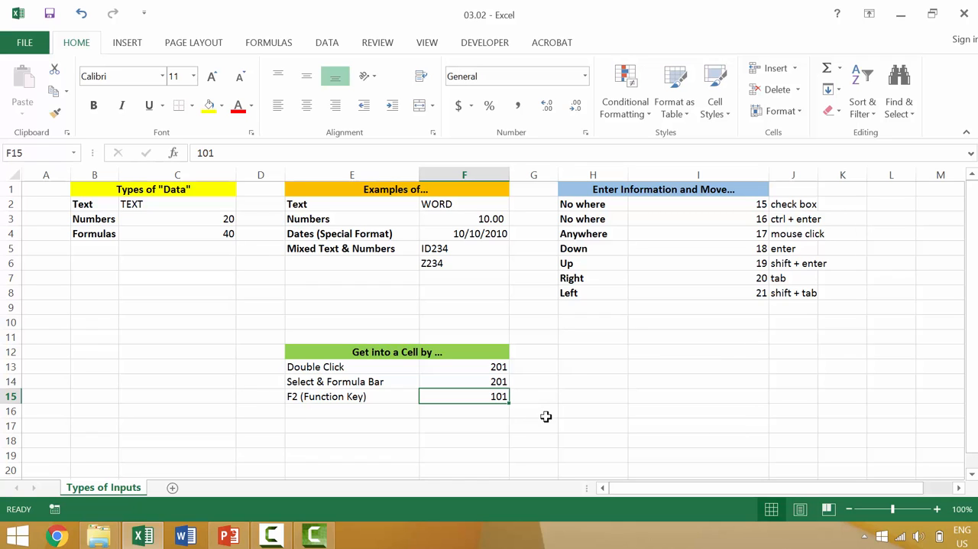
left_click(498, 366)
double_click(498, 366)
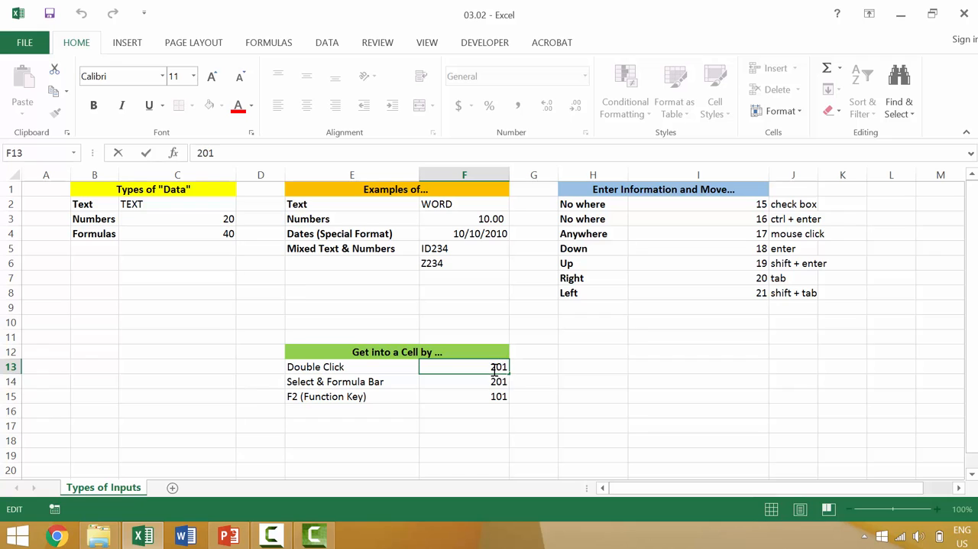
left_click(497, 381)
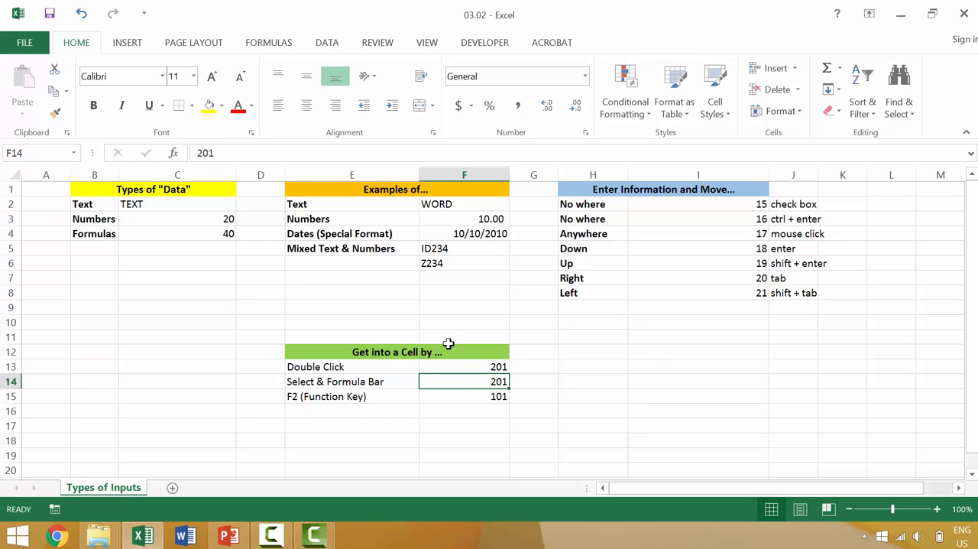
left_click(203, 152)
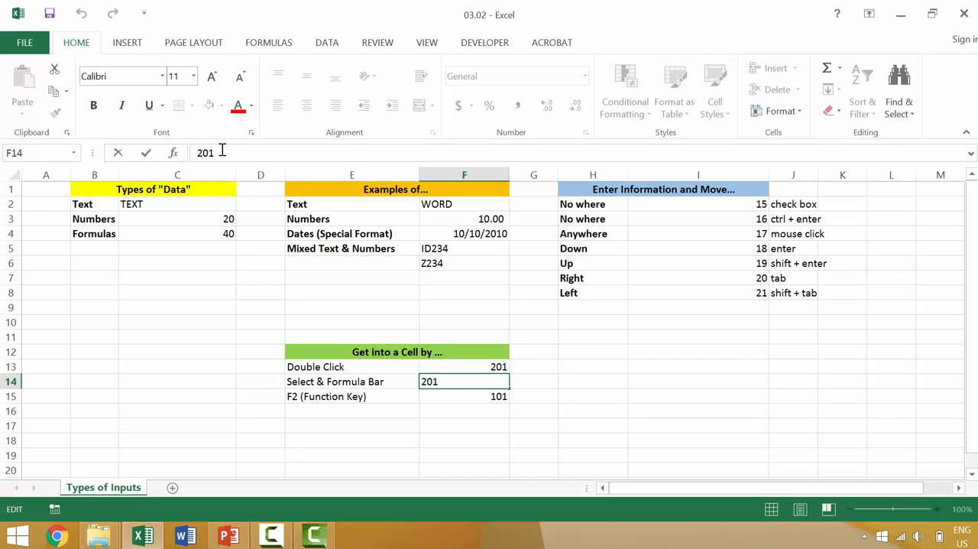
key("Return")
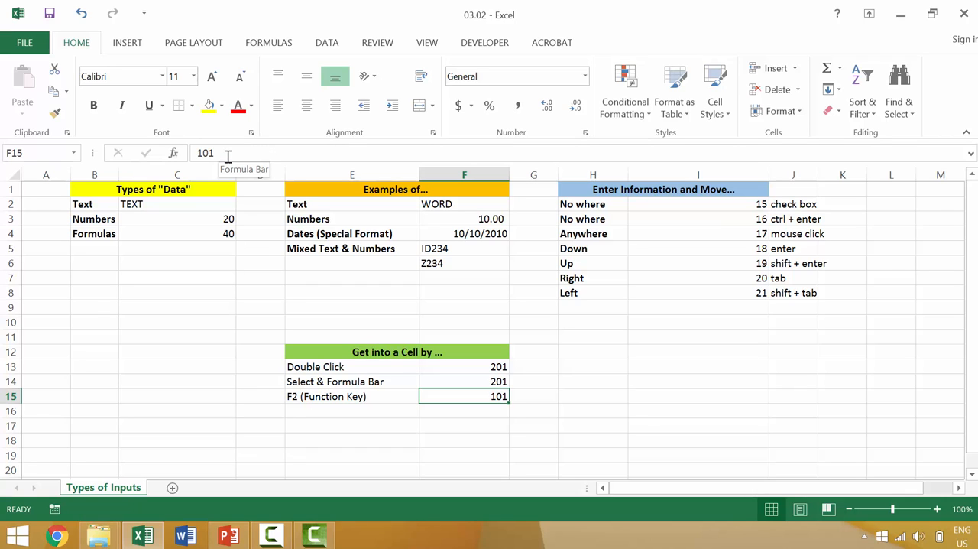
Edit the number in cell F15 to 201 by replacing its first digit
key("F2")
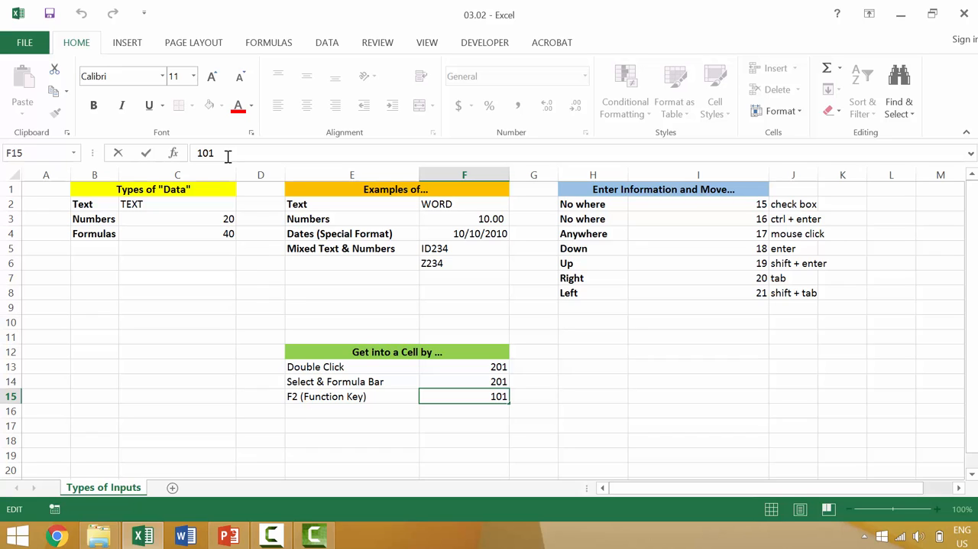
key("BackSpace")
type("2")
key("Return")
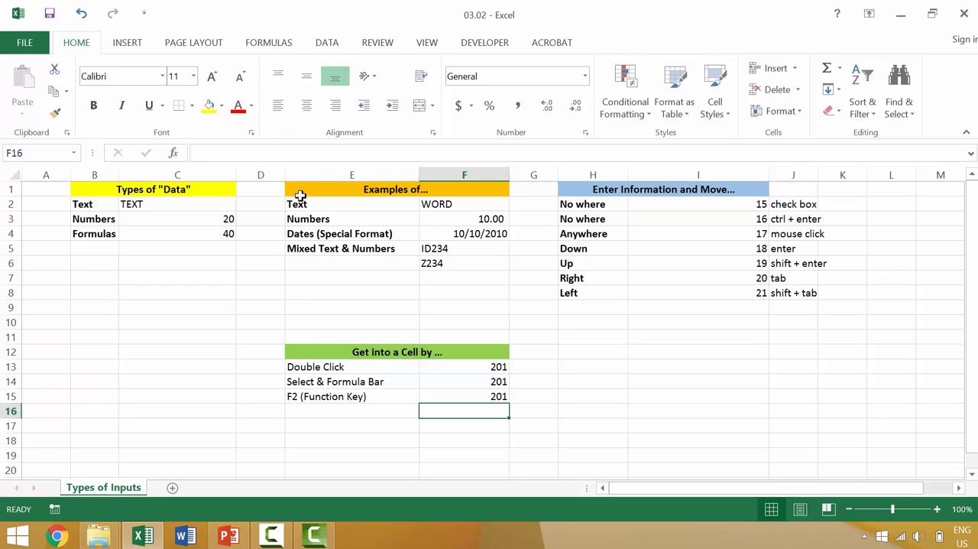
Edit the number in cell F13 to 301 by replacing its first digit
double_click(490, 366)
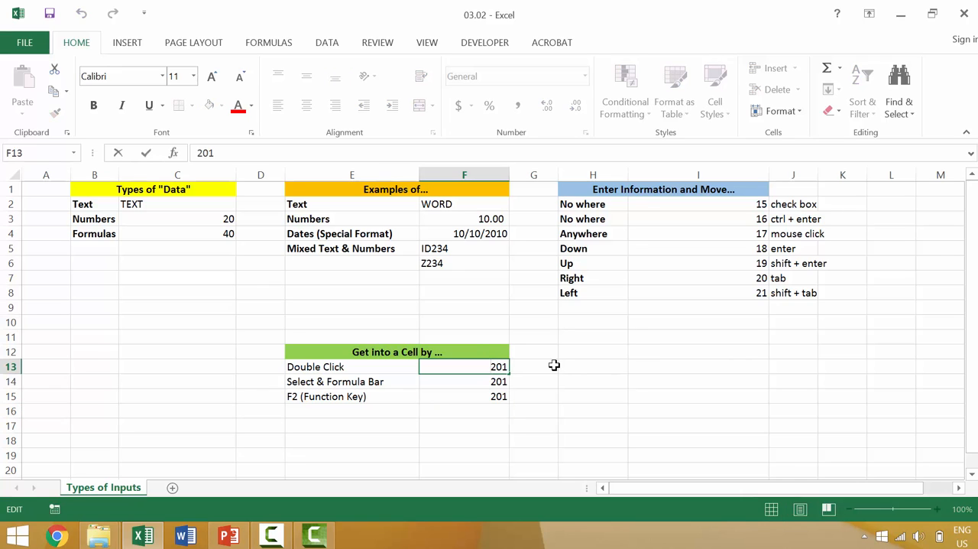
key("Delete")
type("3")
key("Return")
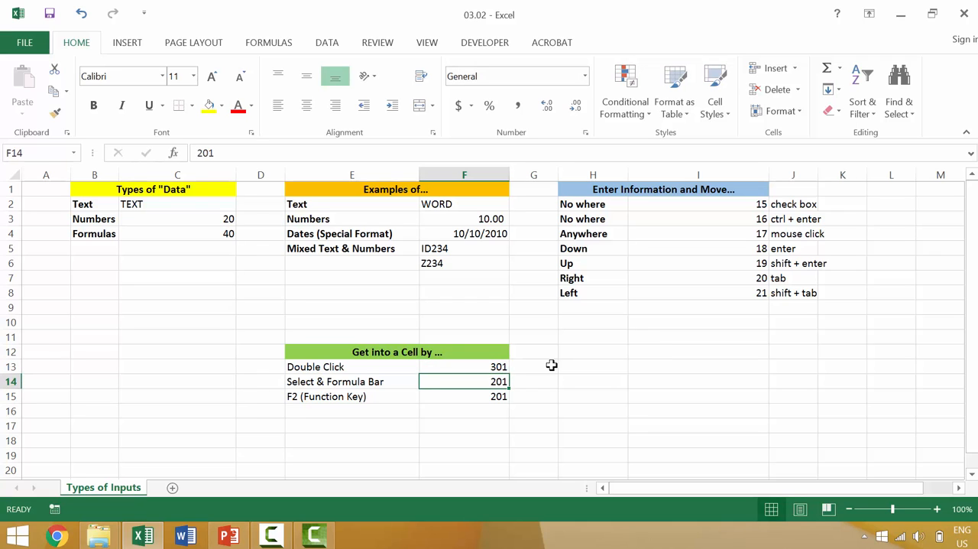
Edit the number in cell F14 to 301 by replacing its first digit
left_click(202, 153)
key("Delete")
type("3")
key("Return")
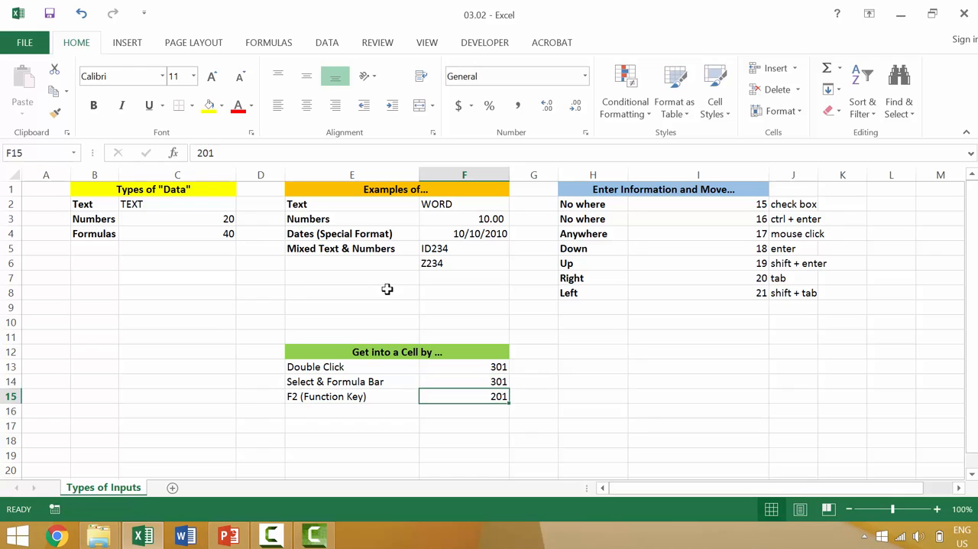
Edit the number in cell F15 to 301 by replacing its first digit
key("F2")
key("Home")
key("Delete")
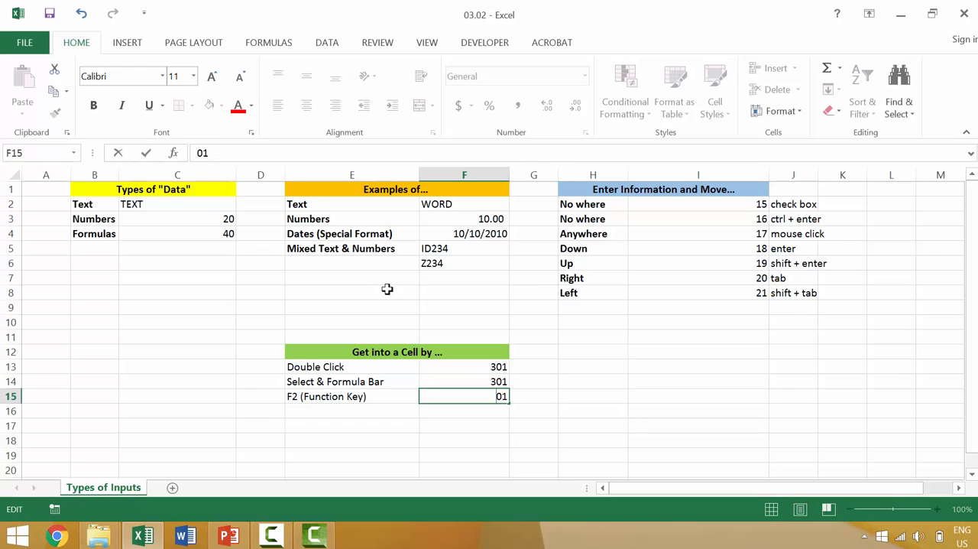
type("3")
key("Return")
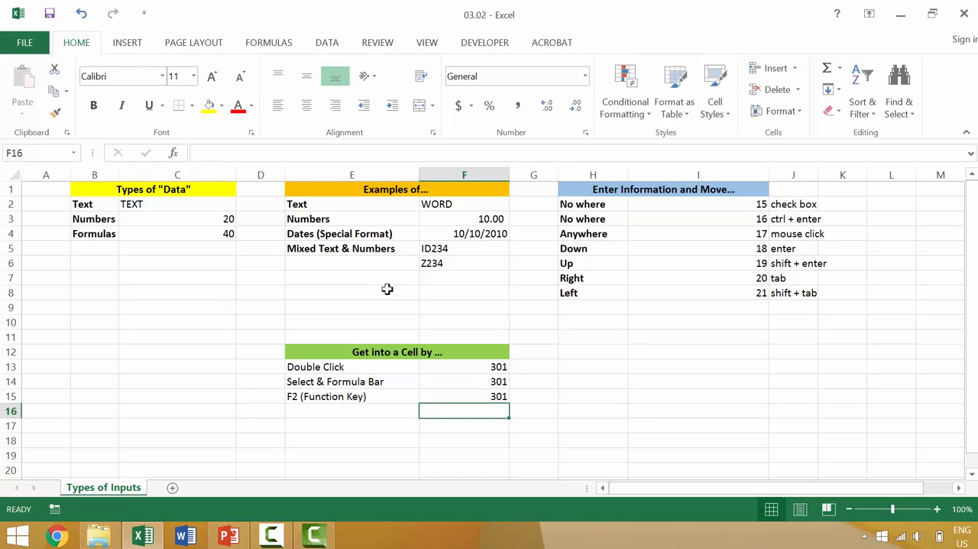